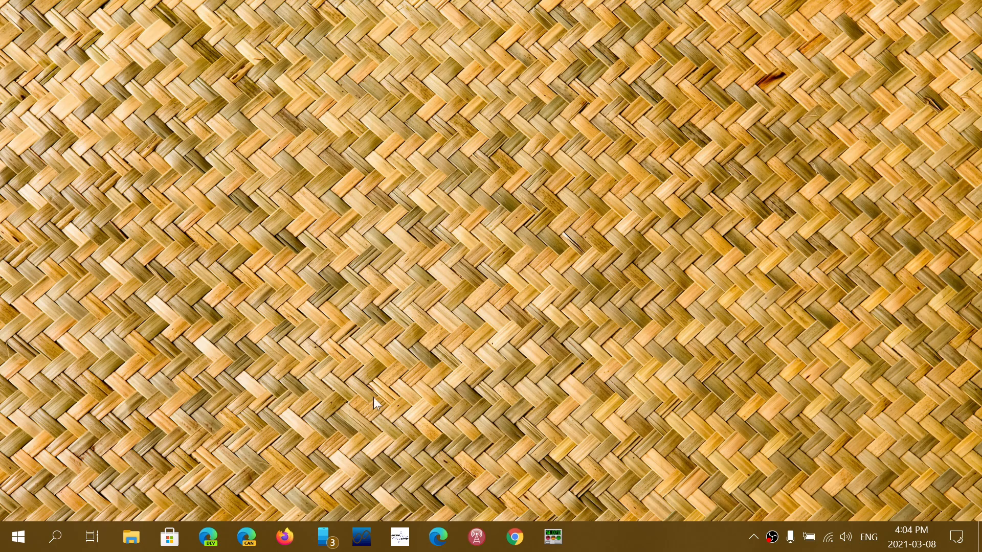
# Open the stable release of Microsoft Edge on a new tab page
pyautogui.click(208, 537)
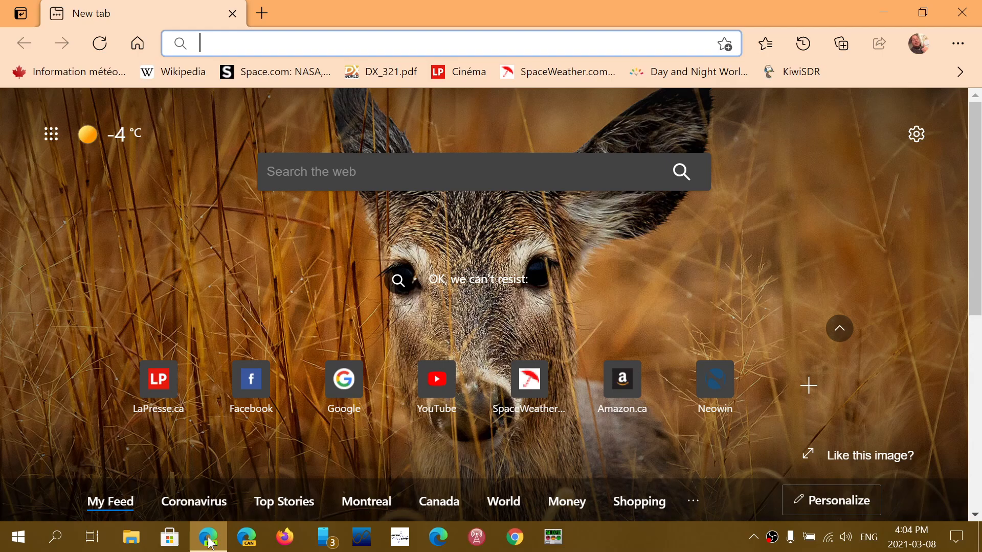
pyautogui.click(964, 13)
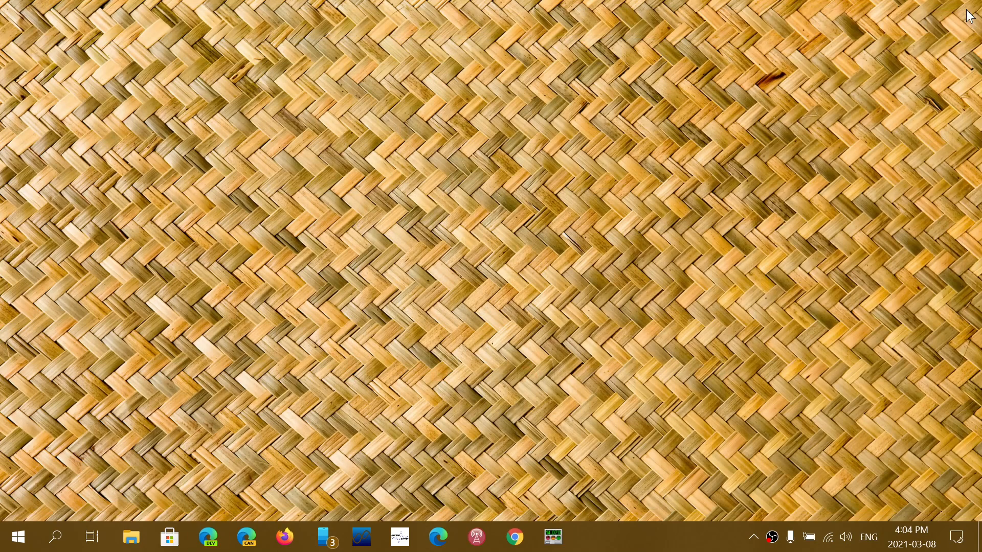
pyautogui.click(439, 538)
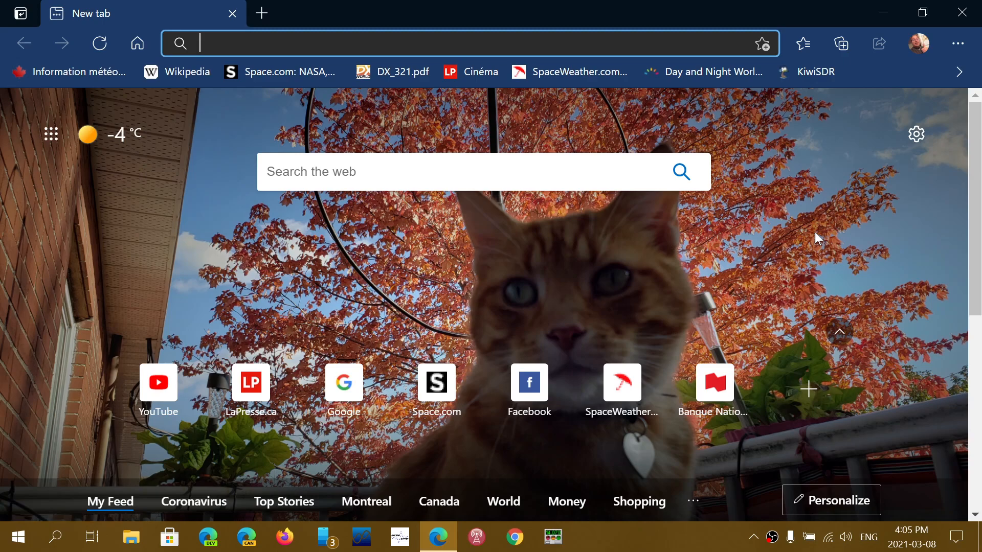
# Try the Focused, Inspirational and Informational page layouts on the new tab page, and return to Inspirational
pyautogui.click(918, 139)
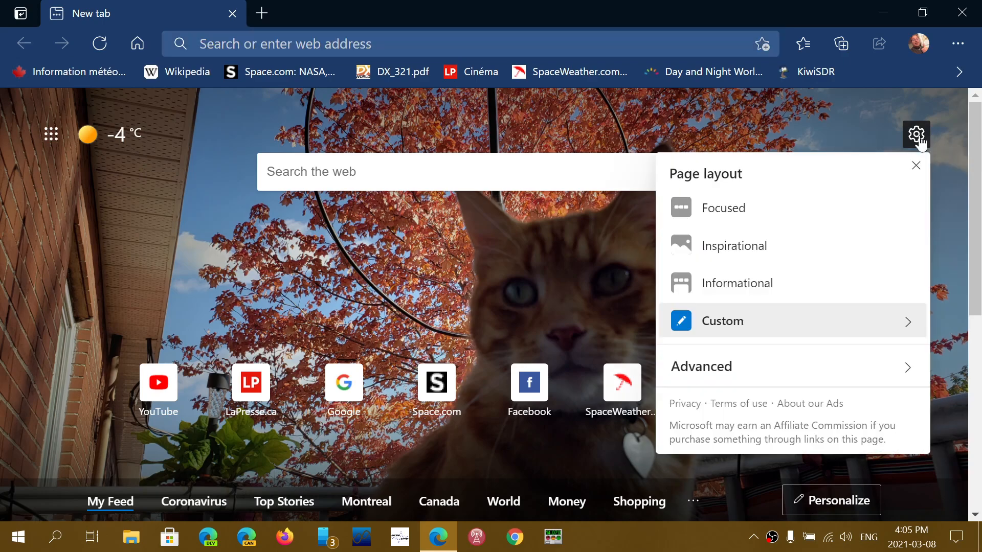
pyautogui.click(815, 210)
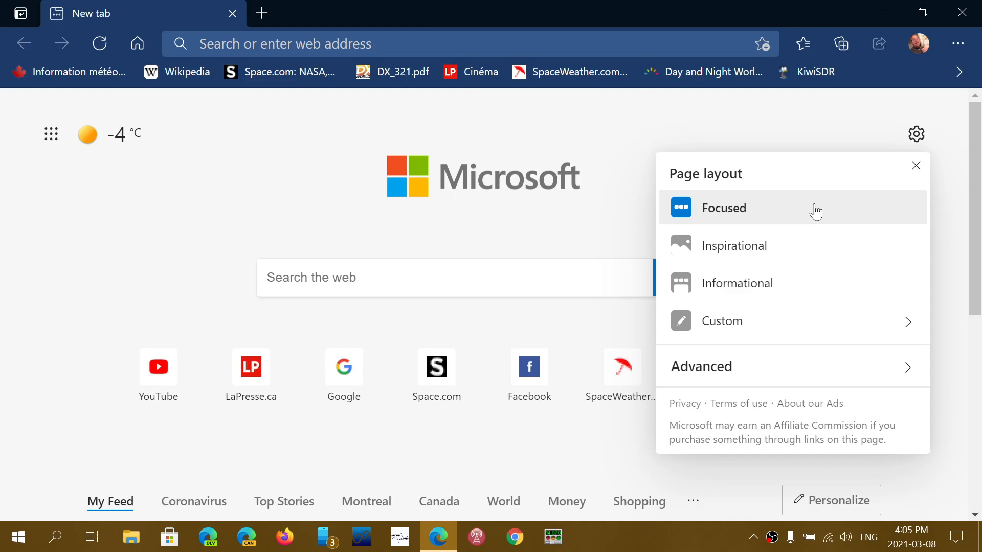
pyautogui.click(785, 257)
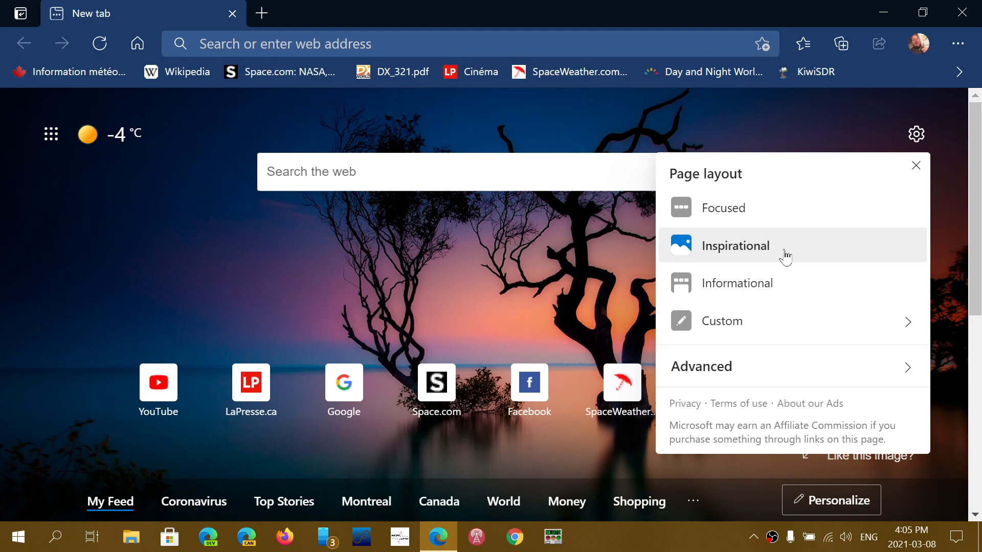
pyautogui.click(786, 294)
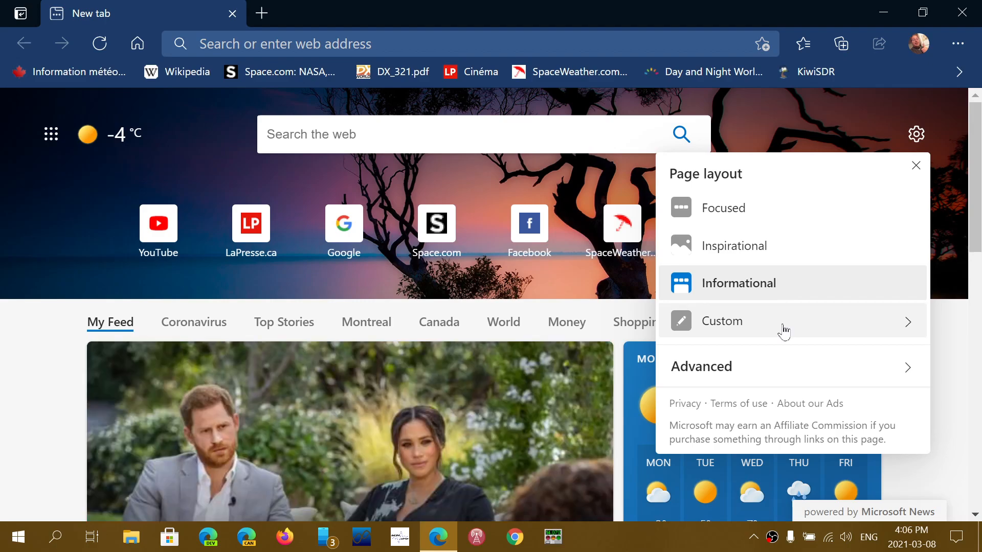
pyautogui.click(772, 248)
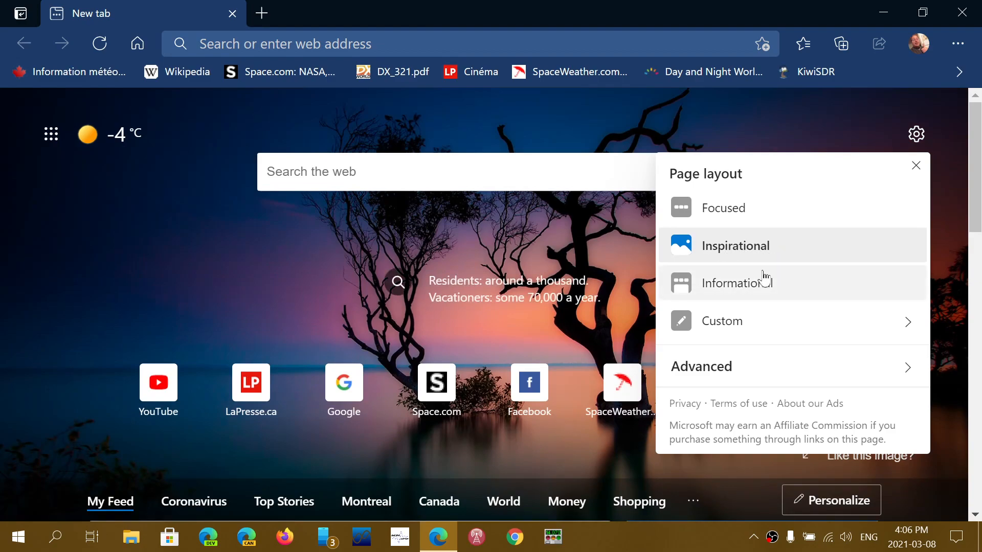
# Use the Custom page layout with your own image as the new tab background
pyautogui.click(803, 324)
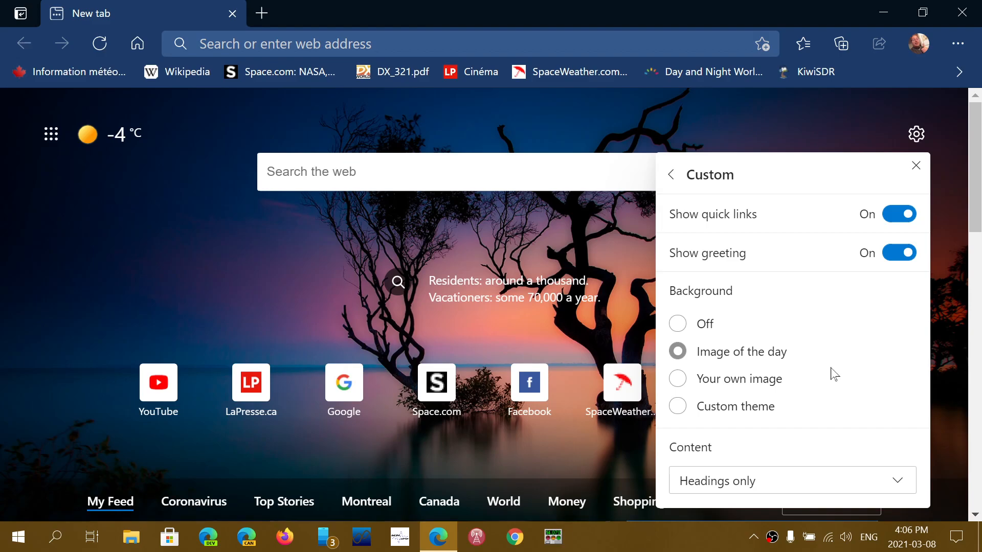
pyautogui.click(677, 379)
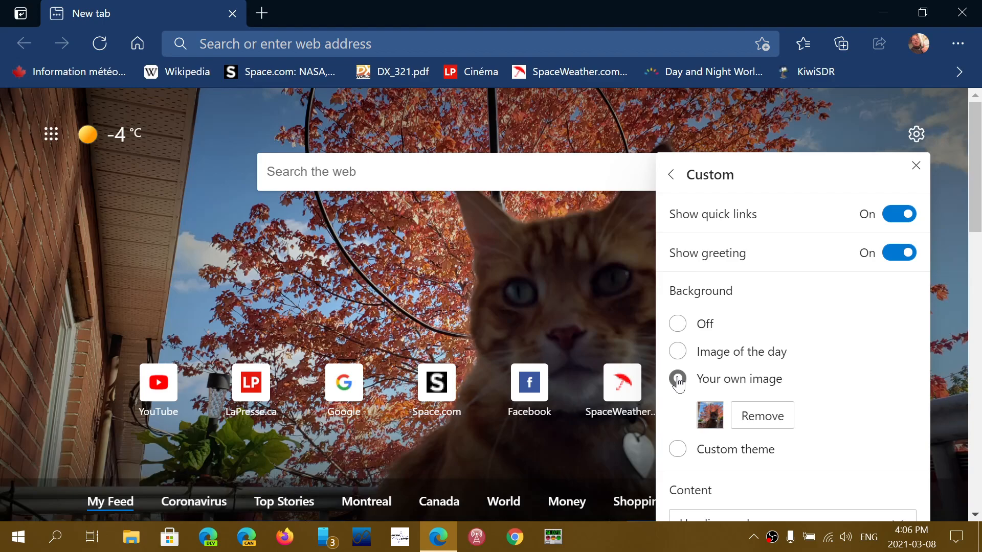
# Browse the Pictures folder for a replacement background image and leave the file picker without choosing one
pyautogui.click(710, 417)
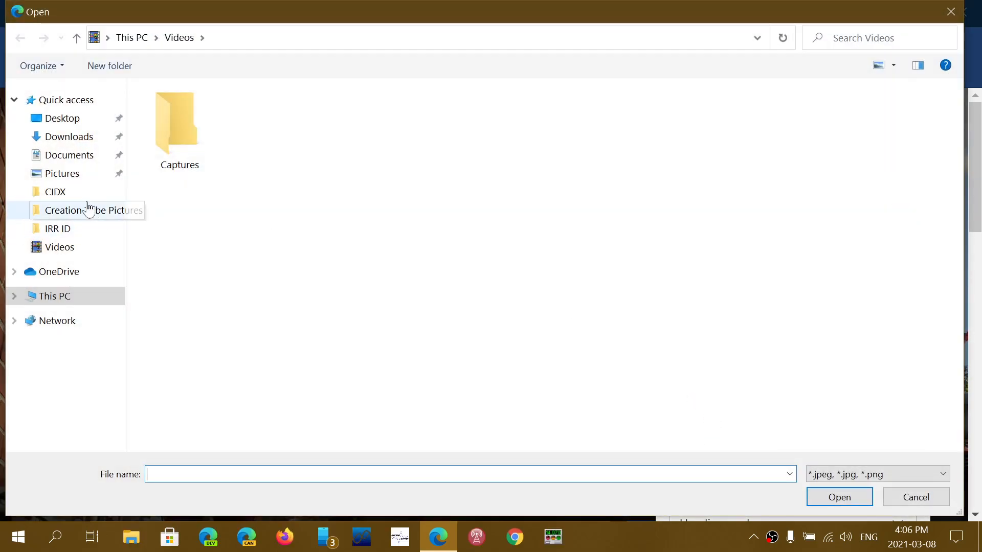
pyautogui.click(62, 177)
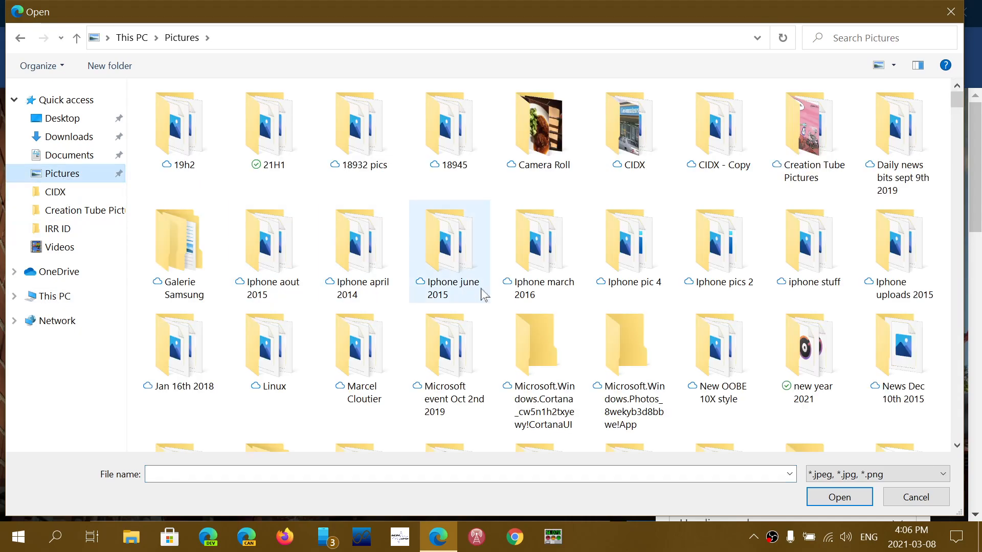
pyautogui.scroll(-15, 484, 294)
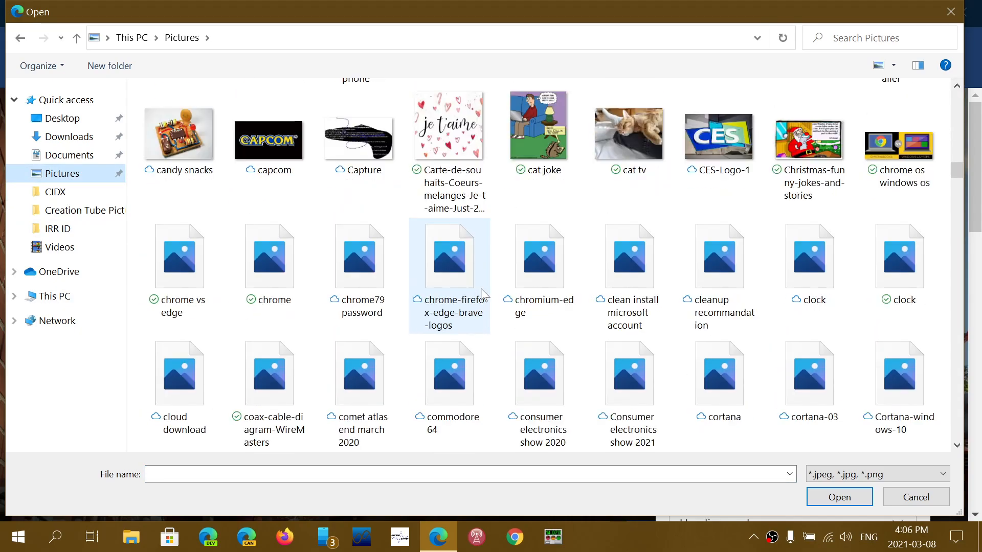
pyautogui.click(951, 12)
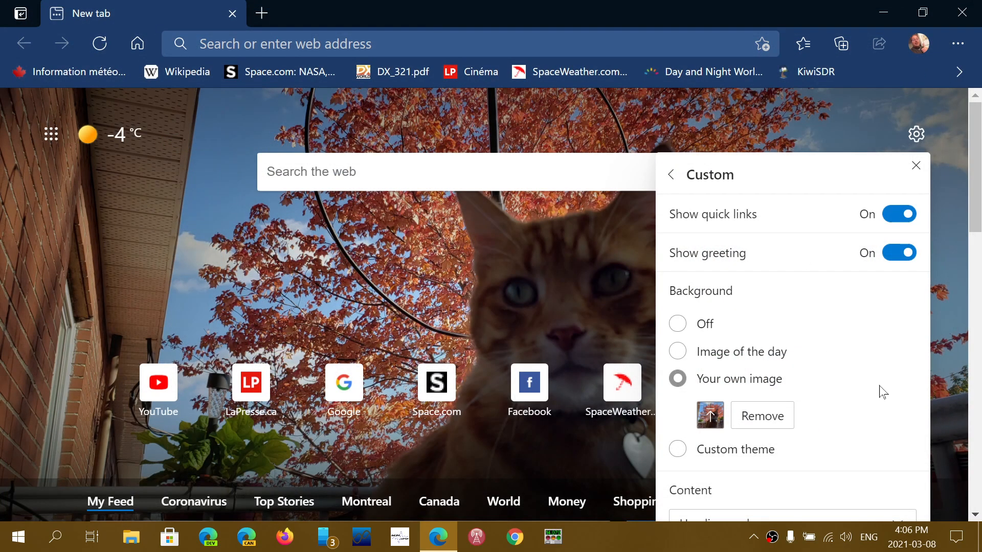
# Try the custom theme as the background, switch back to your own image and close the layout settings
pyautogui.scroll(-1, 883, 392)
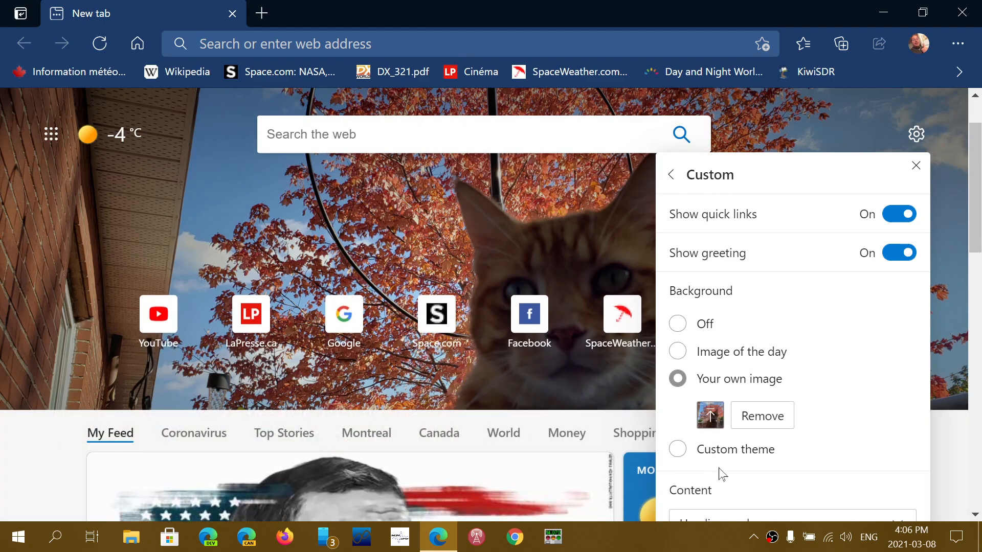
pyautogui.click(678, 449)
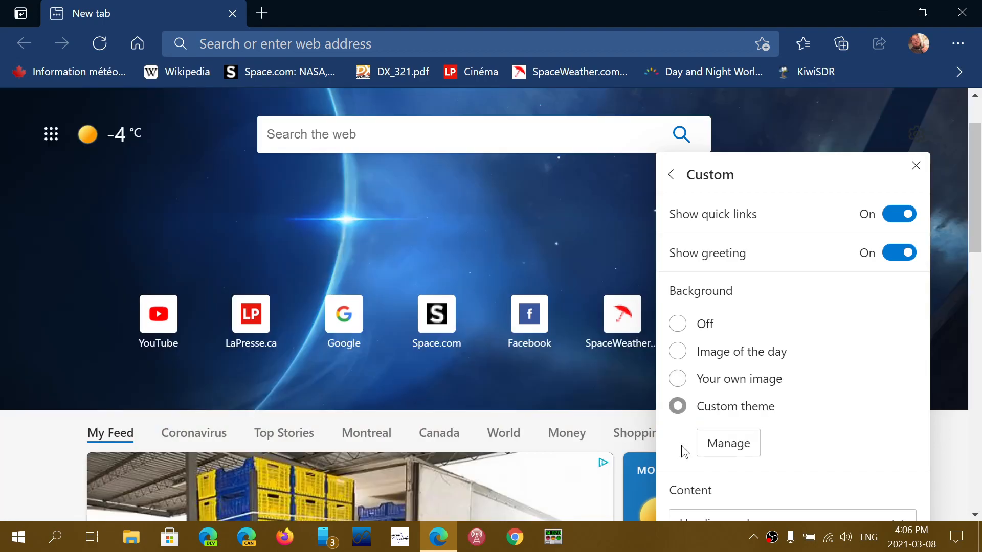
pyautogui.click(678, 379)
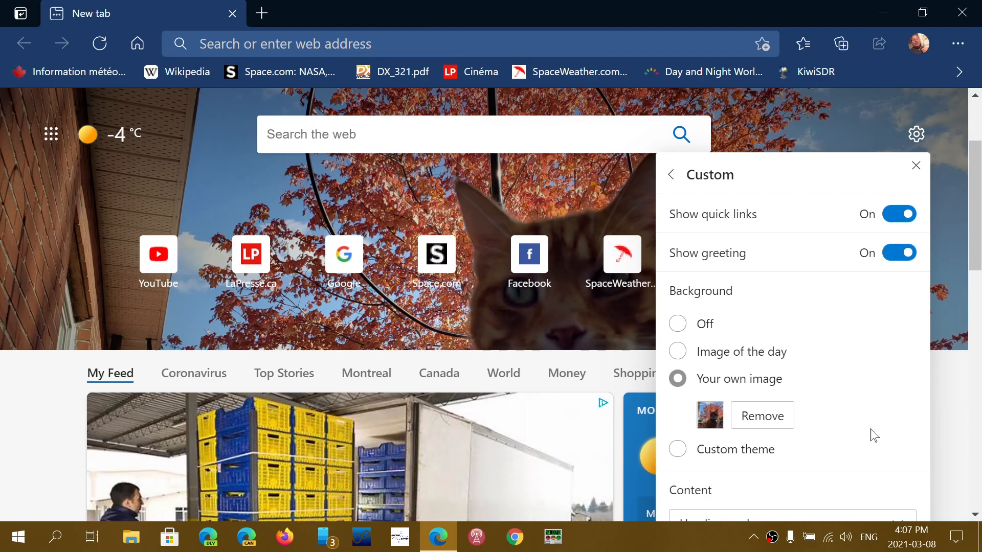
pyautogui.scroll(3, 872, 434)
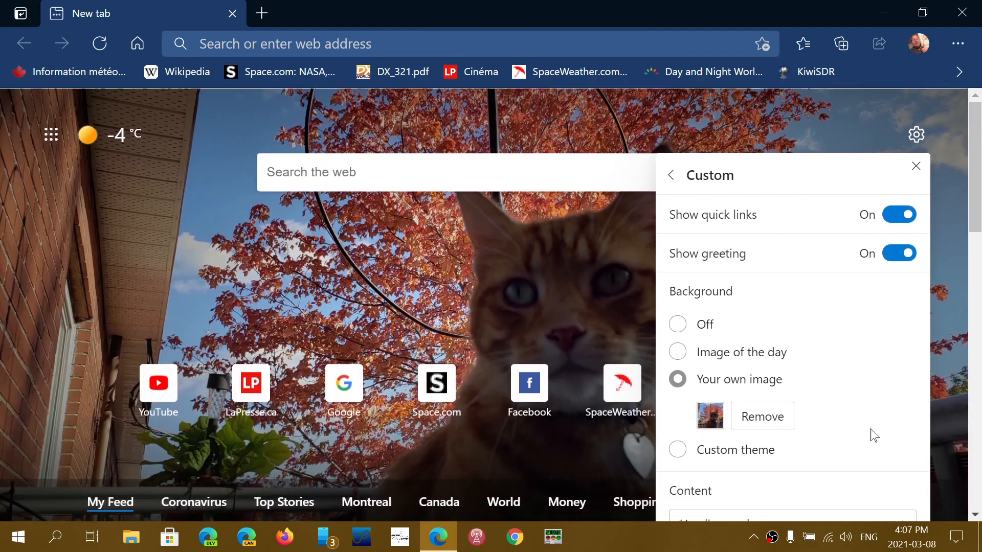
pyautogui.click(916, 166)
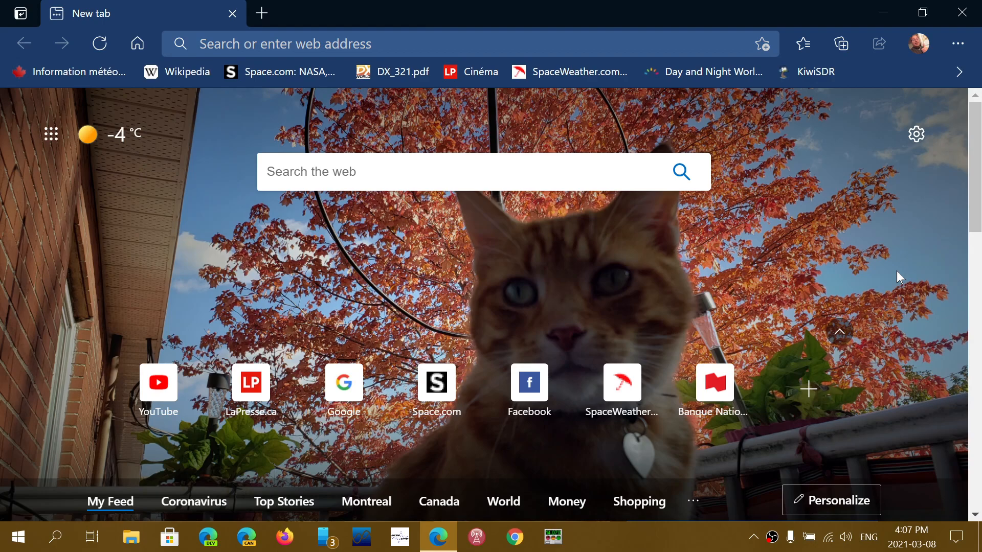
# Turn off the quick links and the greeting in the new tab page's Custom layout
pyautogui.click(913, 145)
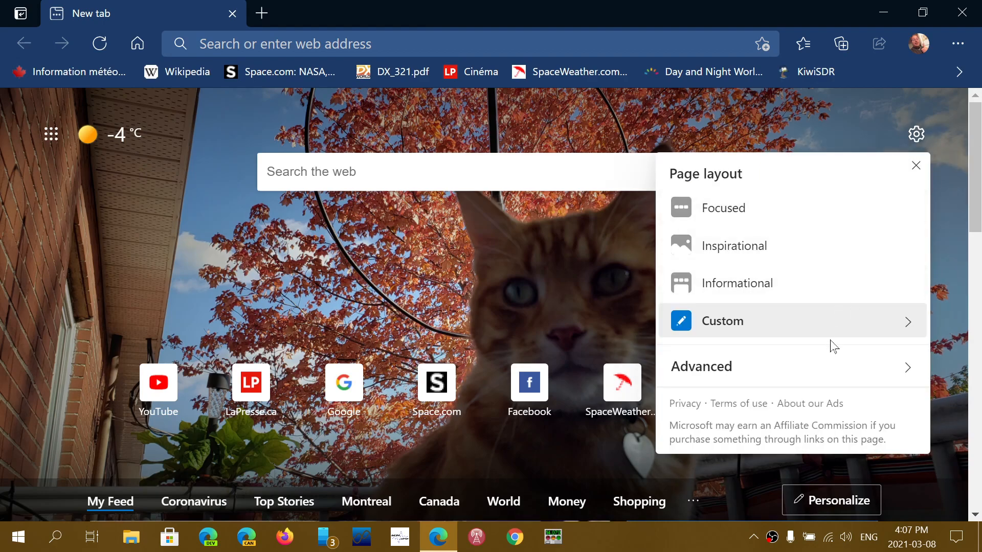
pyautogui.click(836, 326)
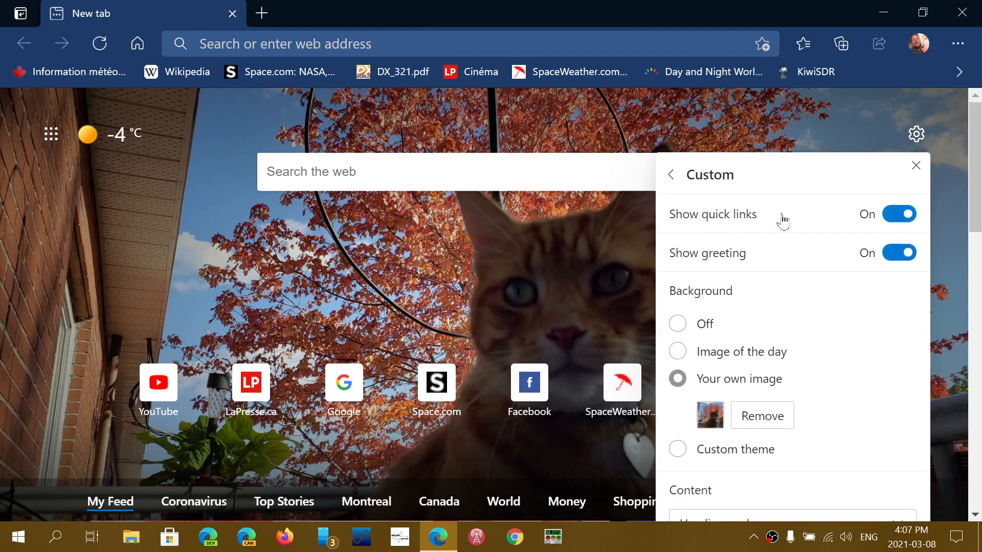
pyautogui.click(899, 214)
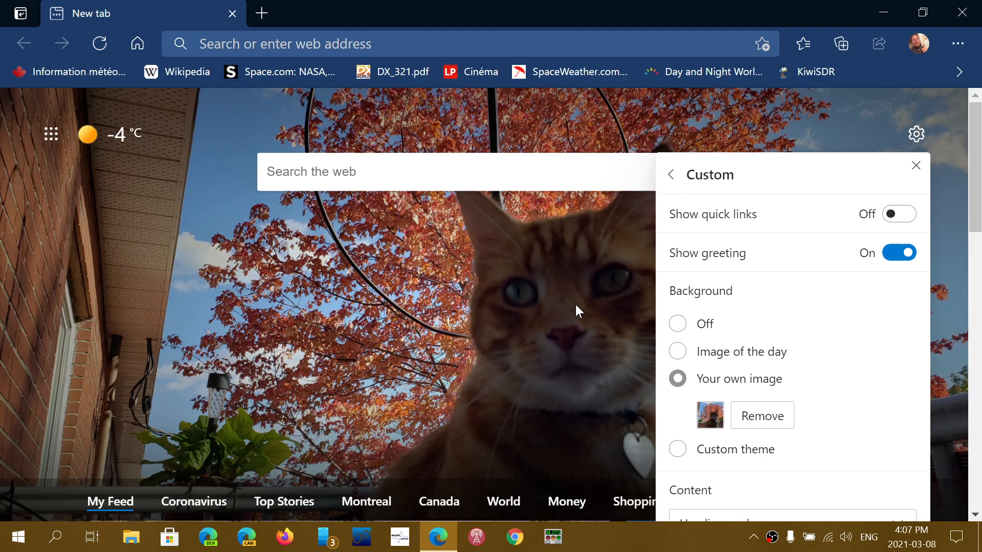
pyautogui.click(890, 262)
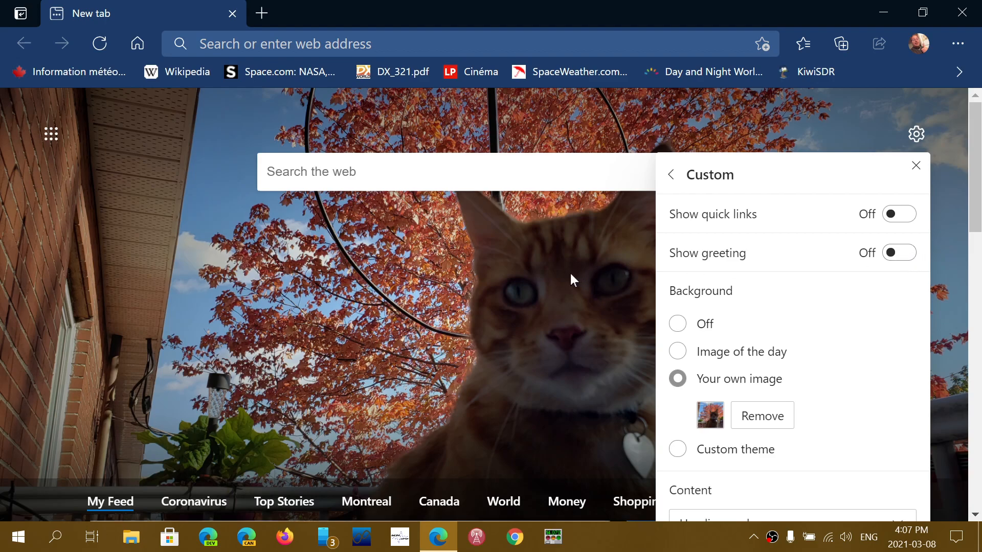
# Review the language and content choices in the new tab page's advanced settings without changing the selection
pyautogui.click(670, 175)
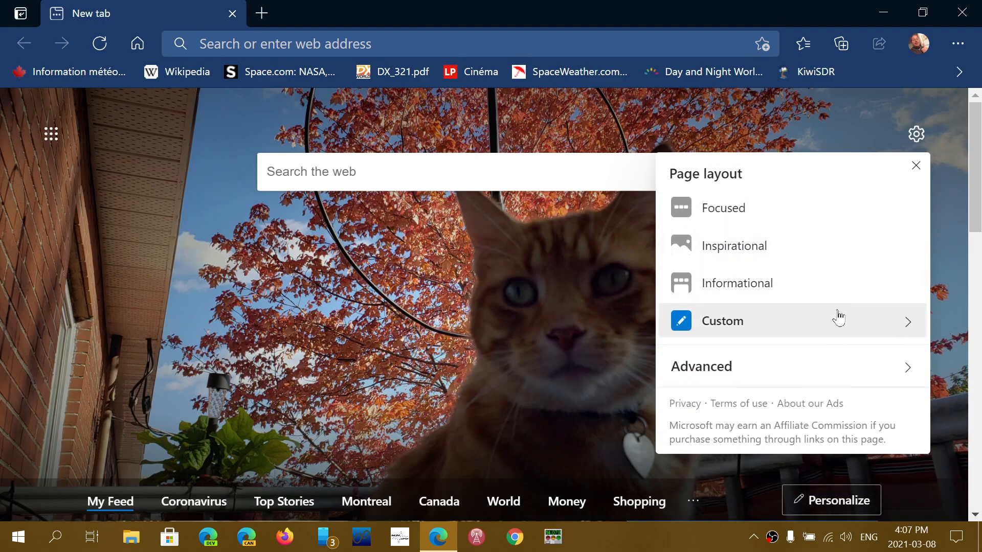
pyautogui.click(814, 369)
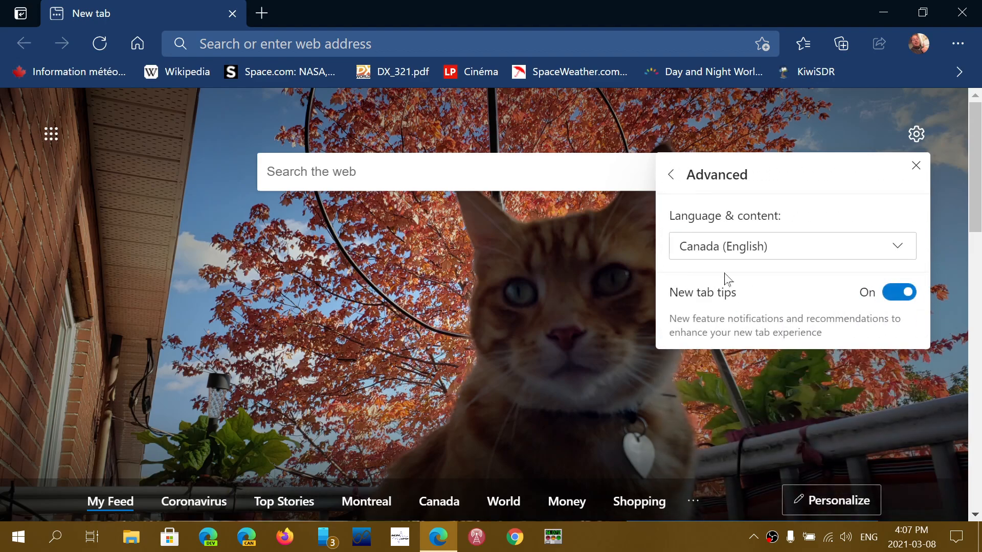
pyautogui.click(822, 260)
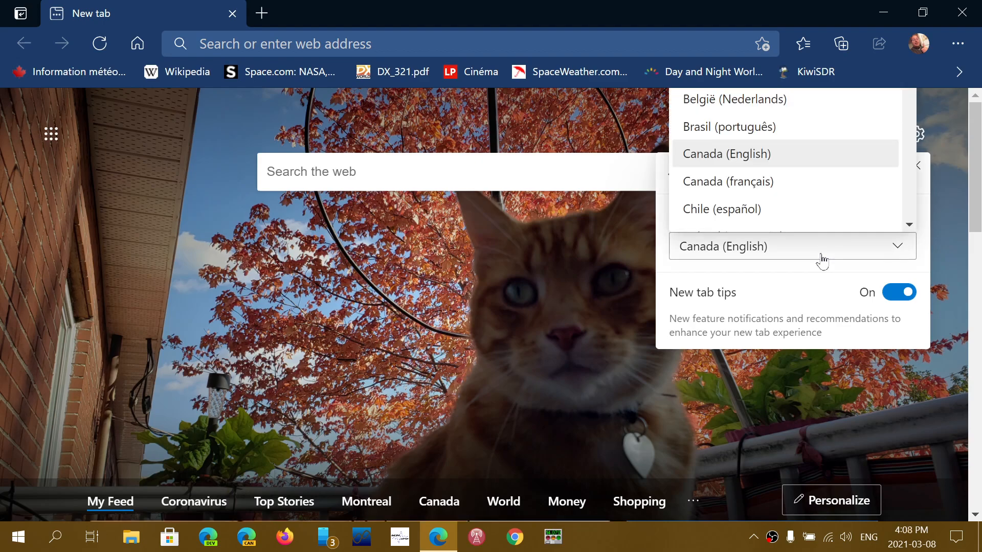
pyautogui.click(774, 294)
pyautogui.click(778, 296)
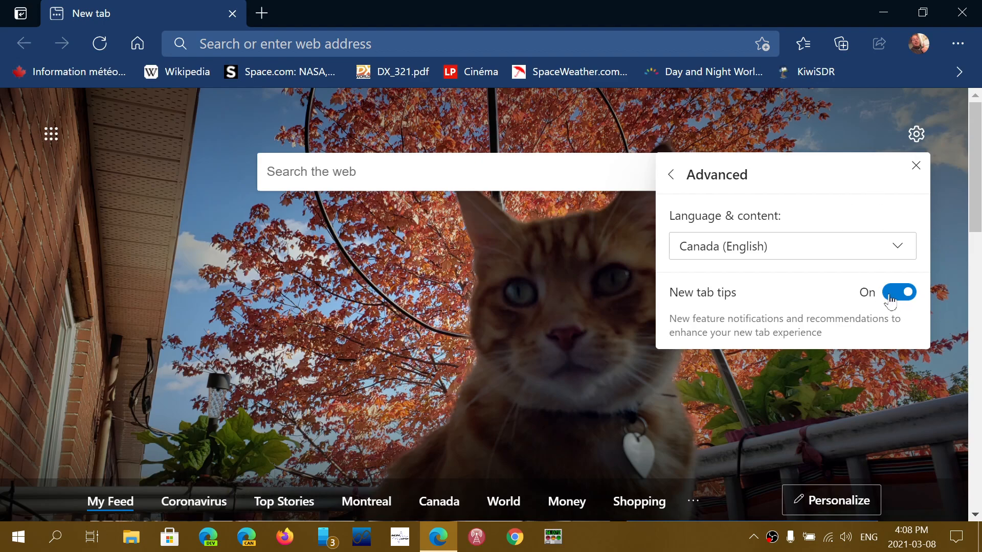
# Turn off new tab tips and close the page settings
pyautogui.click(889, 296)
pyautogui.click(916, 166)
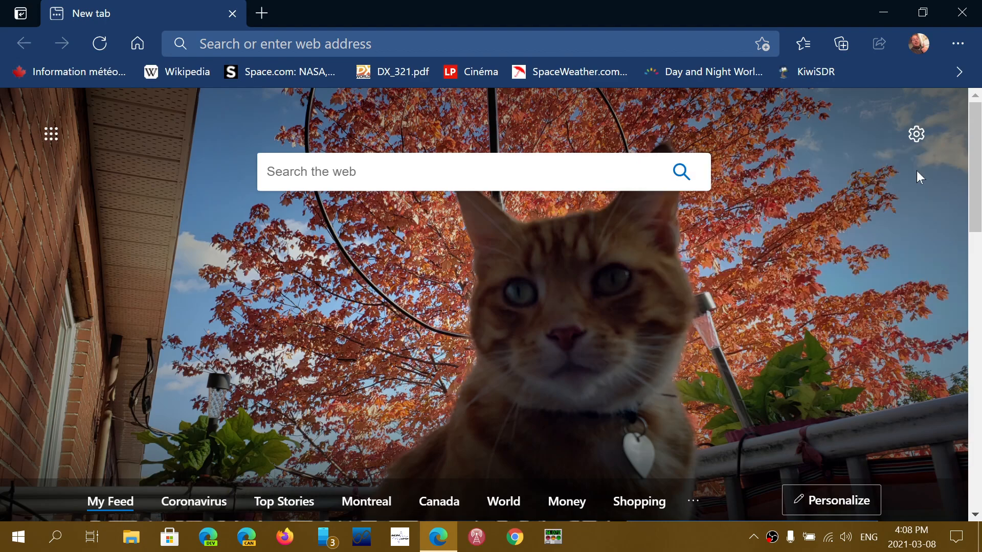